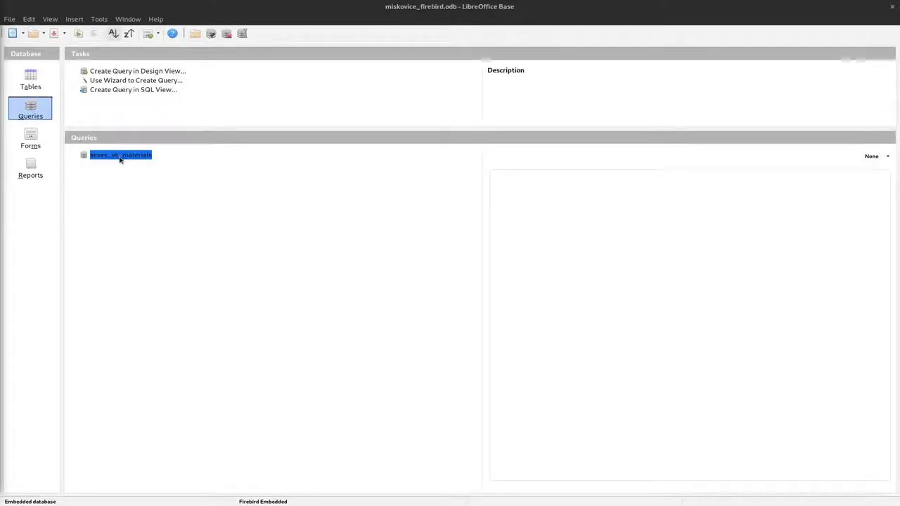
Switch to an empty LibreOffice Calc spreadsheet and display the data sources area, enlarged to show all registered databases
click(28, 83)
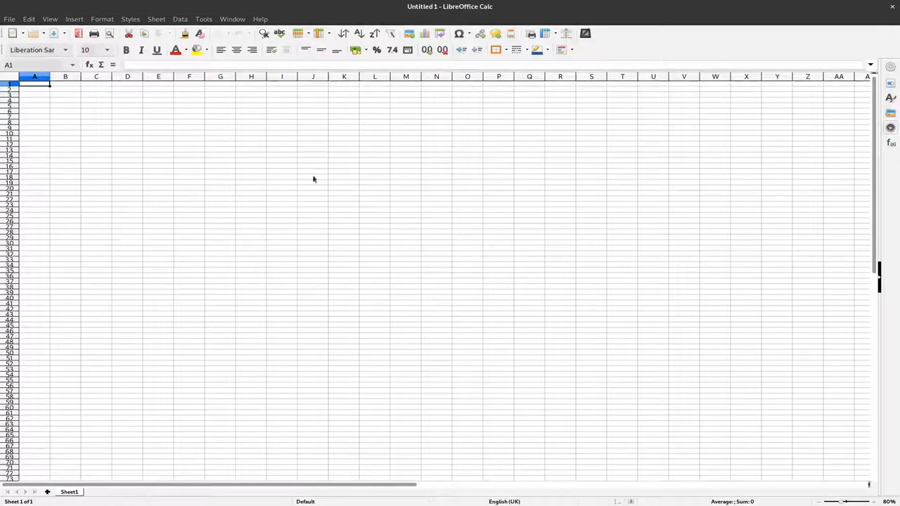
click(51, 19)
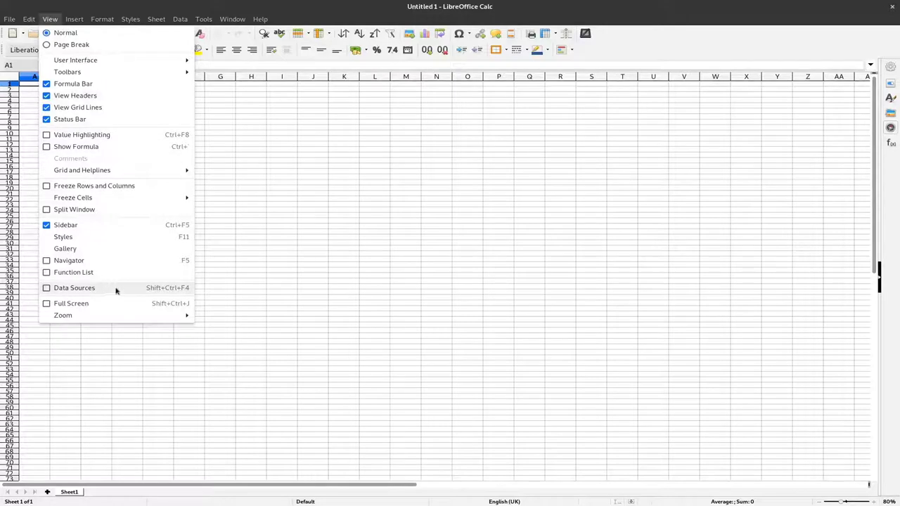
click(51, 19)
click(50, 20)
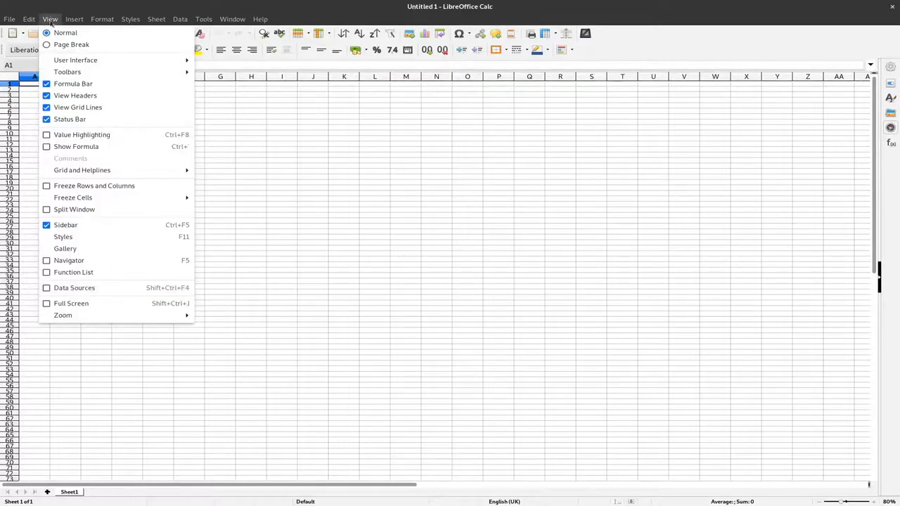
click(96, 292)
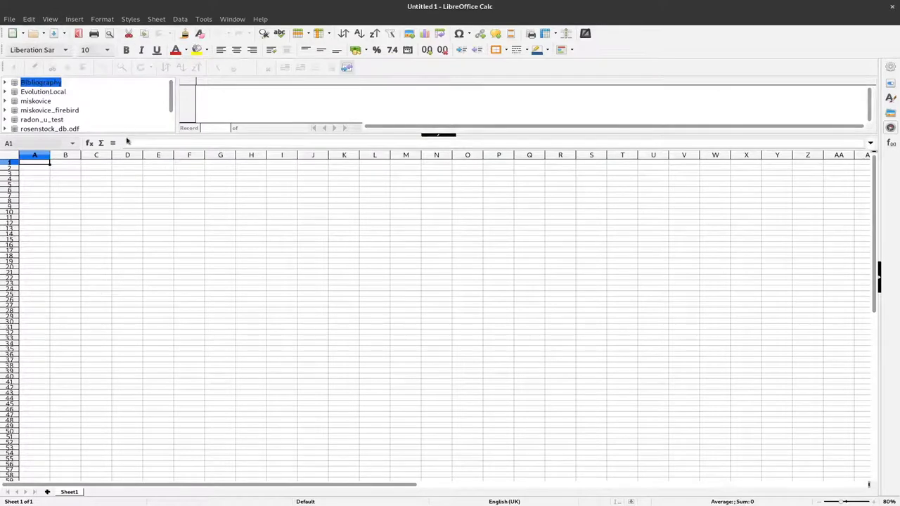
drag(126, 134, 127, 168)
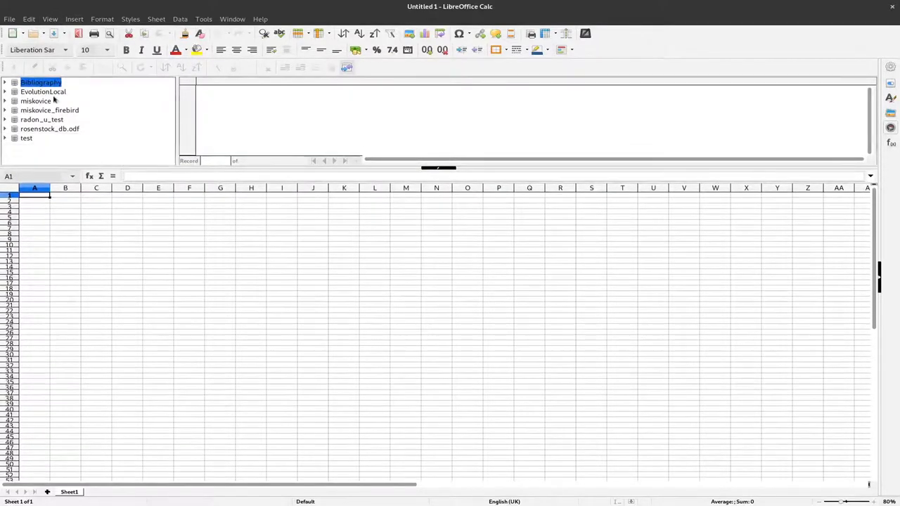
Open the graves table of the miskovice_firebird database among the data sources
click(6, 110)
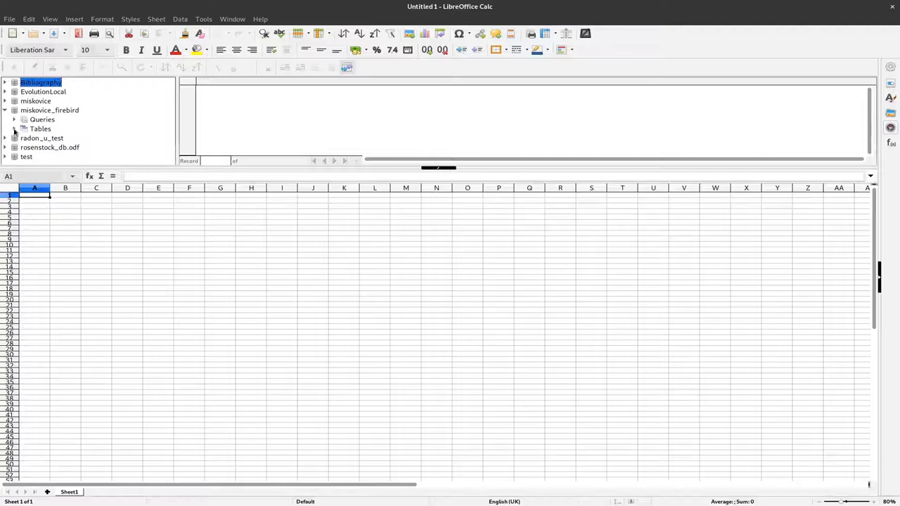
click(15, 130)
drag(133, 167, 133, 203)
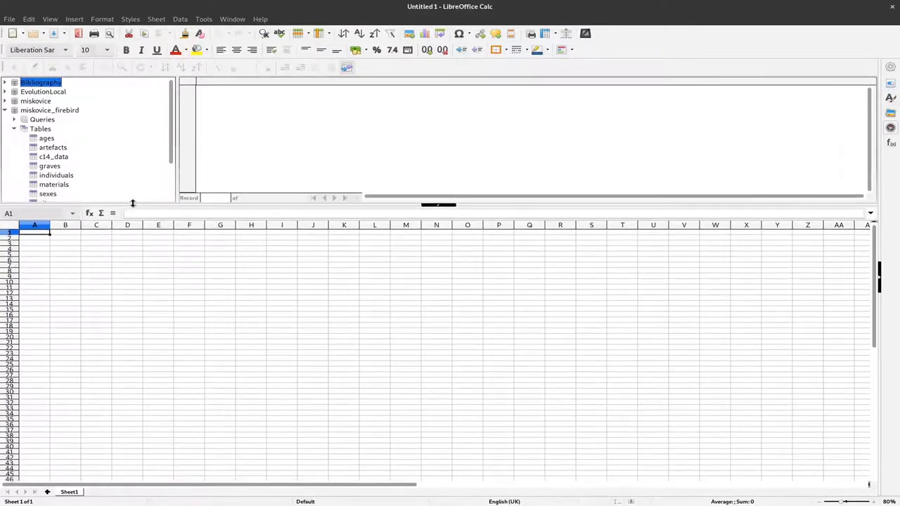
scroll(74, 190, down, 1)
click(50, 139)
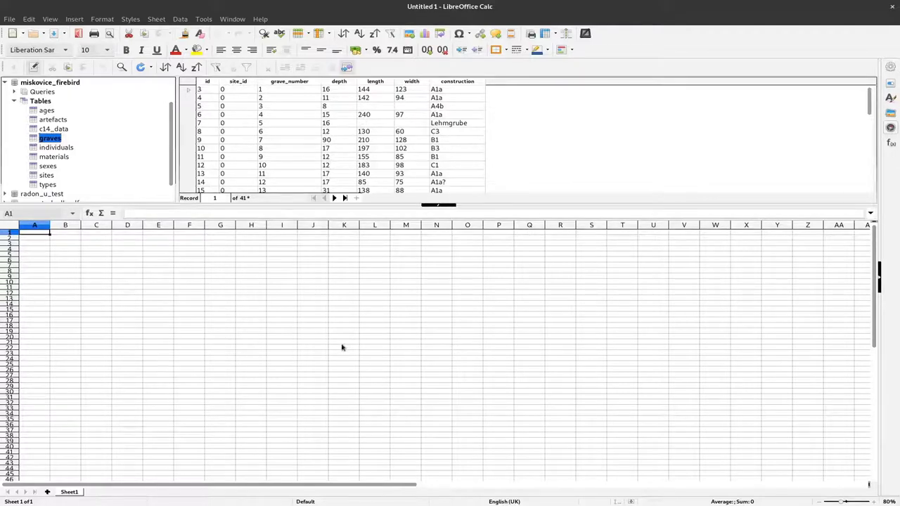
Copy all records of the graves table and paste them into the sheet at cell A1
click(192, 84)
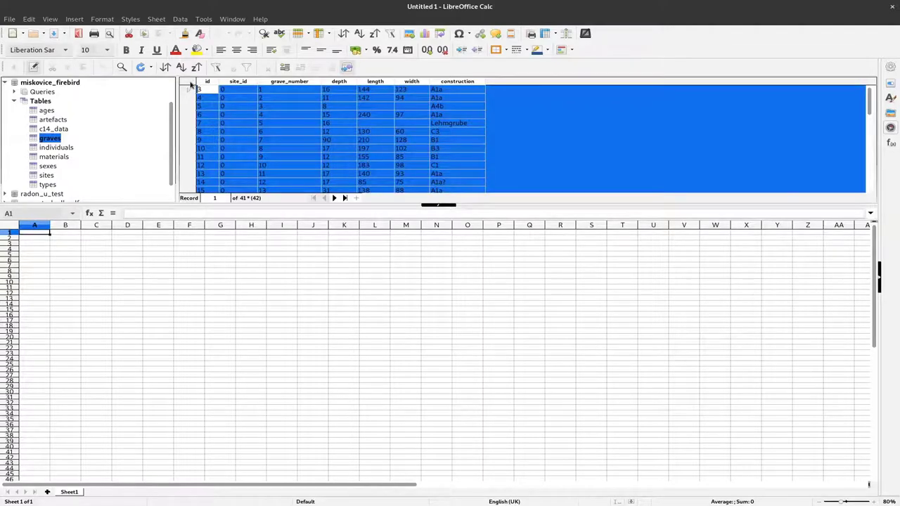
right_click(190, 84)
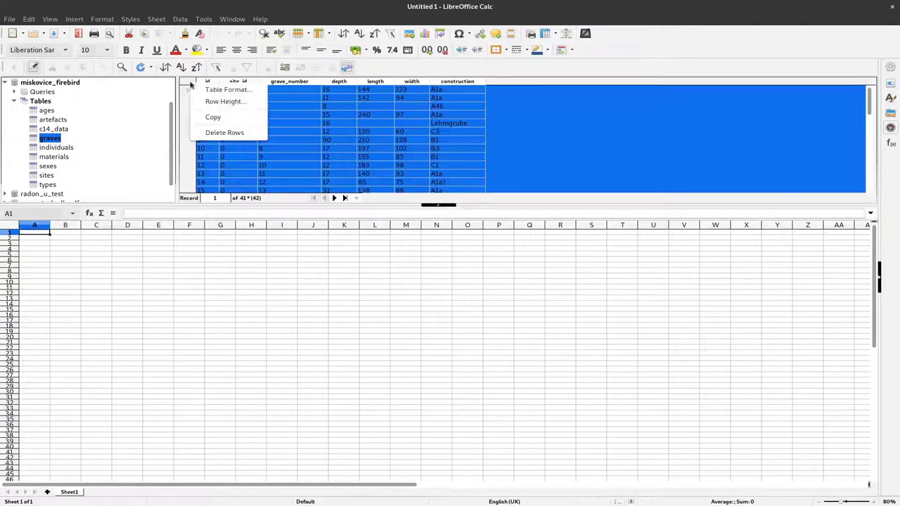
click(213, 117)
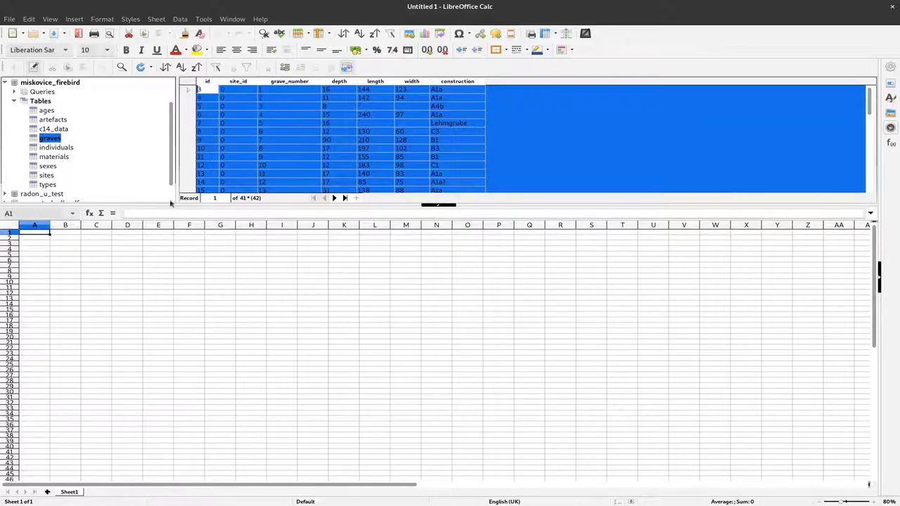
right_click(39, 237)
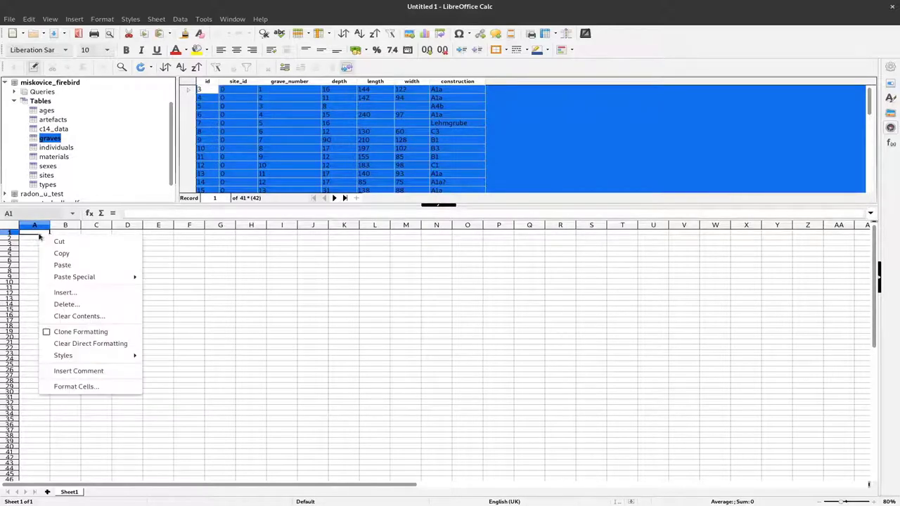
click(63, 265)
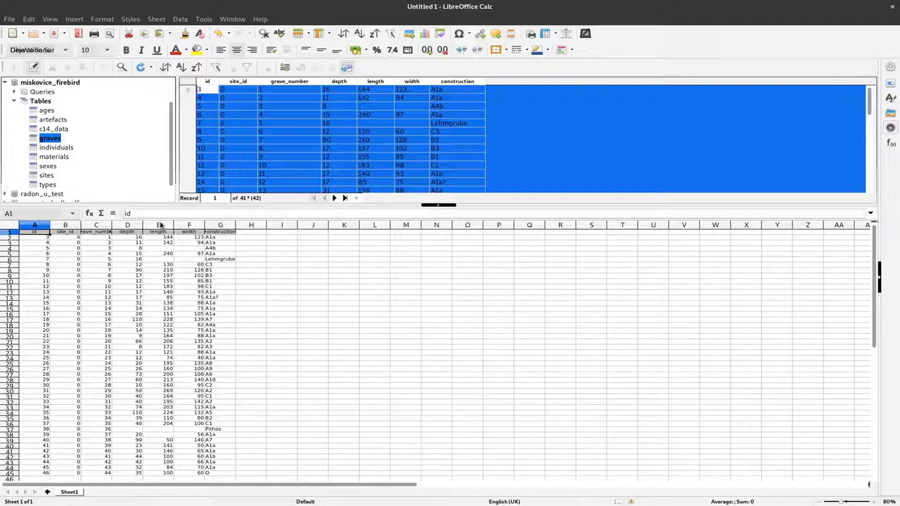
Start a points-only XY (Scatter) chart from the length and width columns, E and F, and proceed to its data range
drag(160, 225, 189, 224)
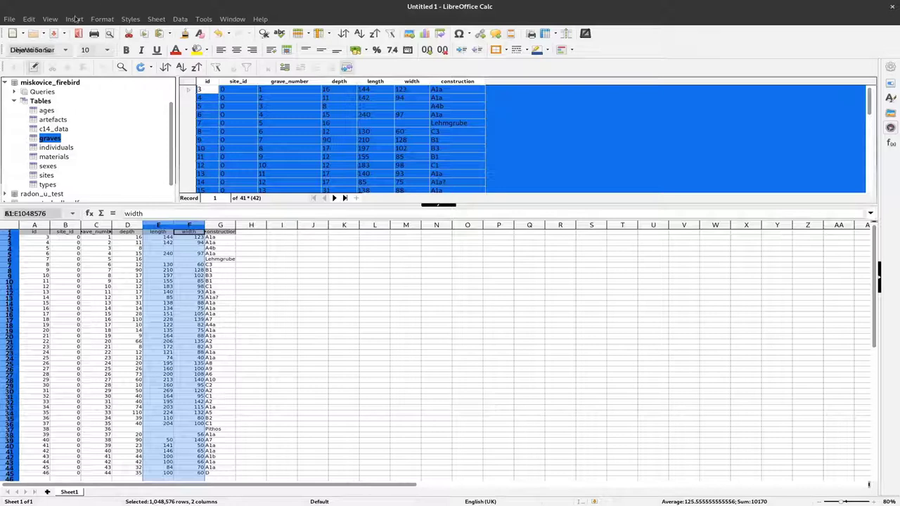
click(74, 19)
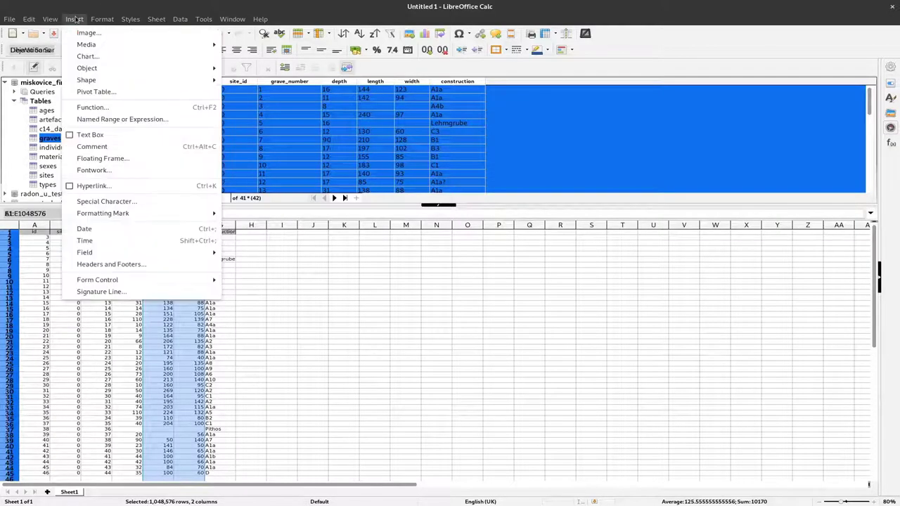
click(86, 56)
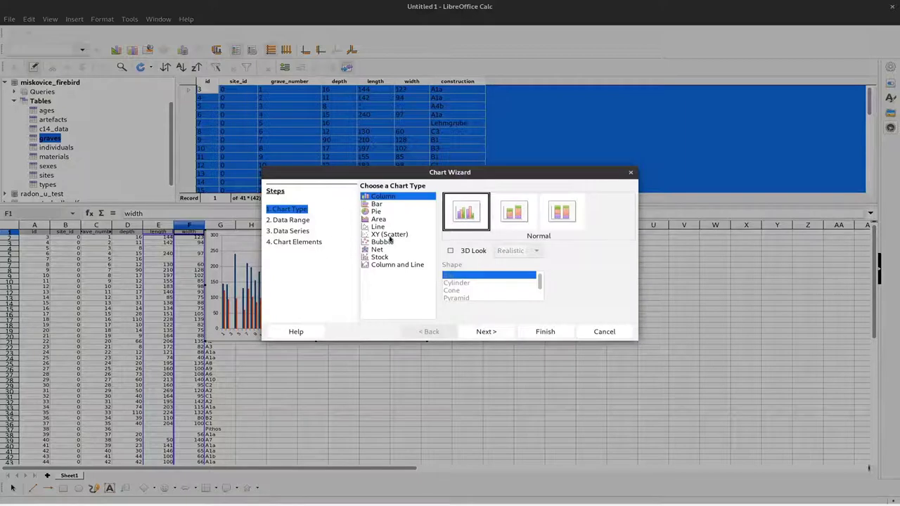
click(389, 237)
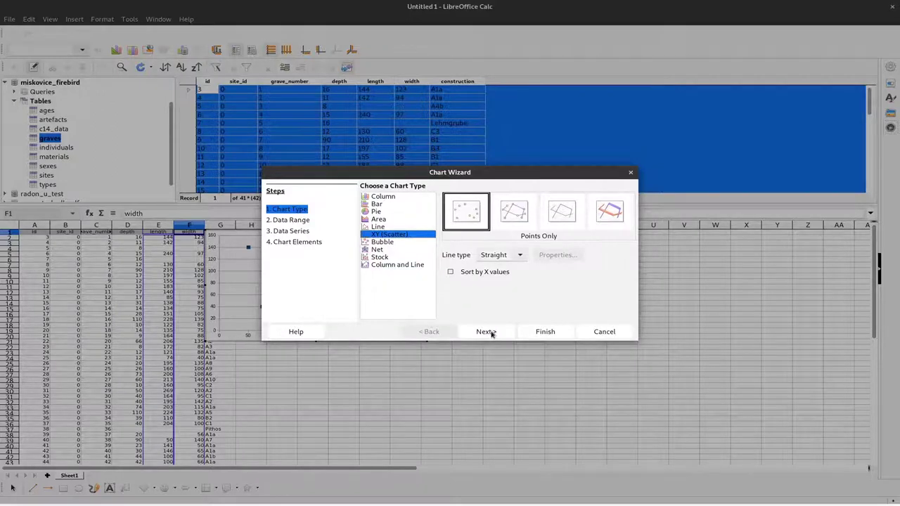
click(491, 334)
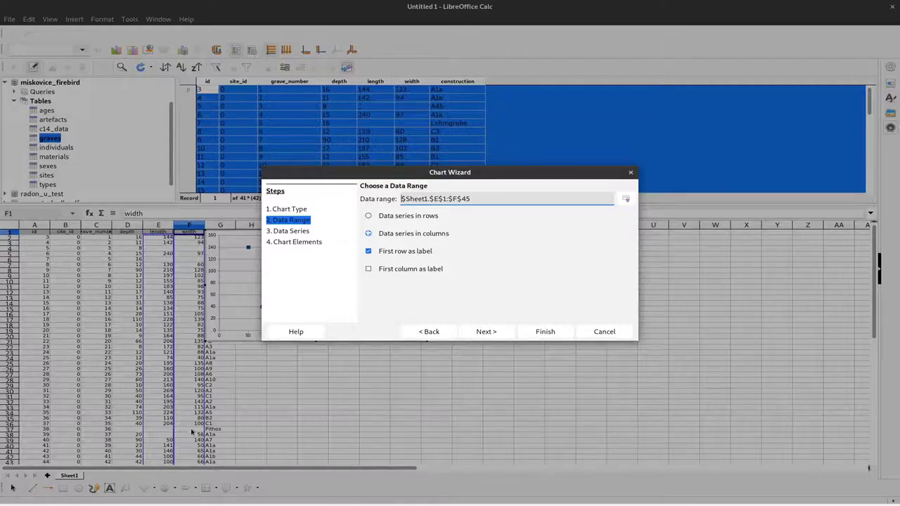
Try the chart with data series in rows and without first-row labels, and restore series in columns with the first row as label
click(431, 220)
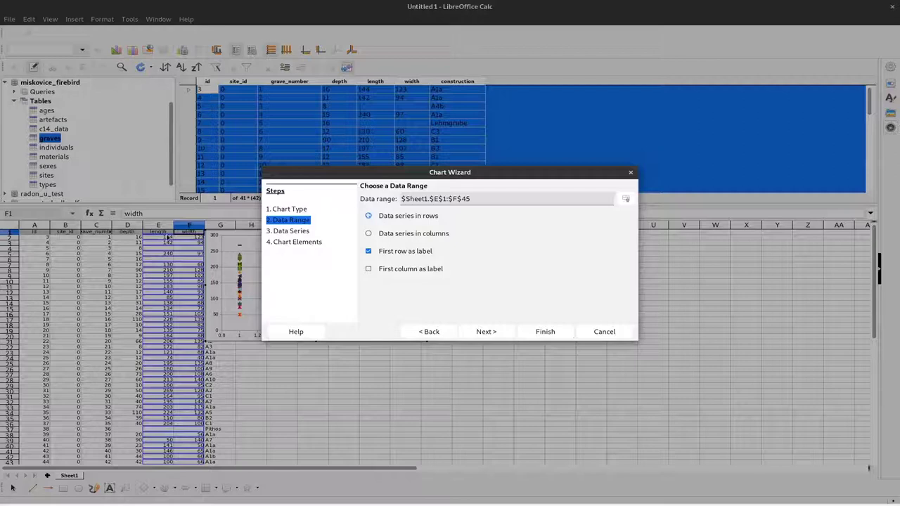
click(390, 237)
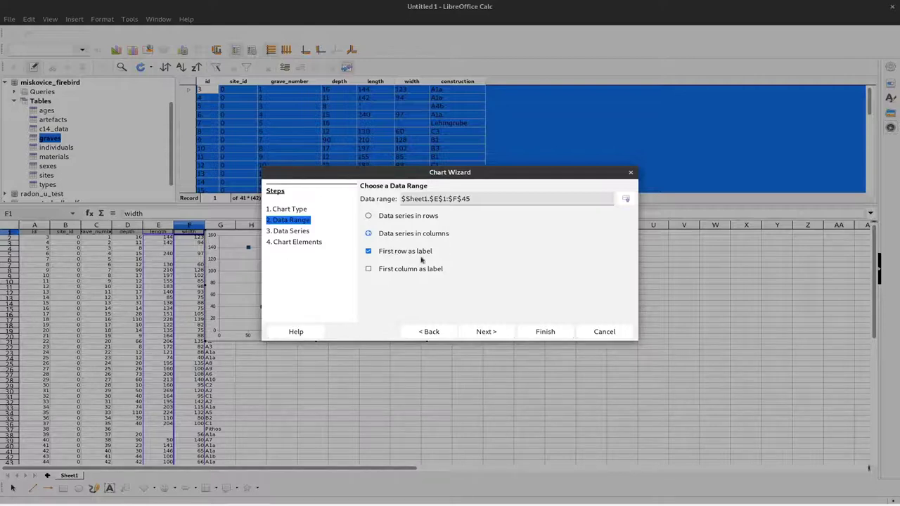
click(402, 255)
click(412, 252)
Check the X and Y value ranges of the width series and set its data labels range to $Sheet1.$A$2:$A$45
click(499, 333)
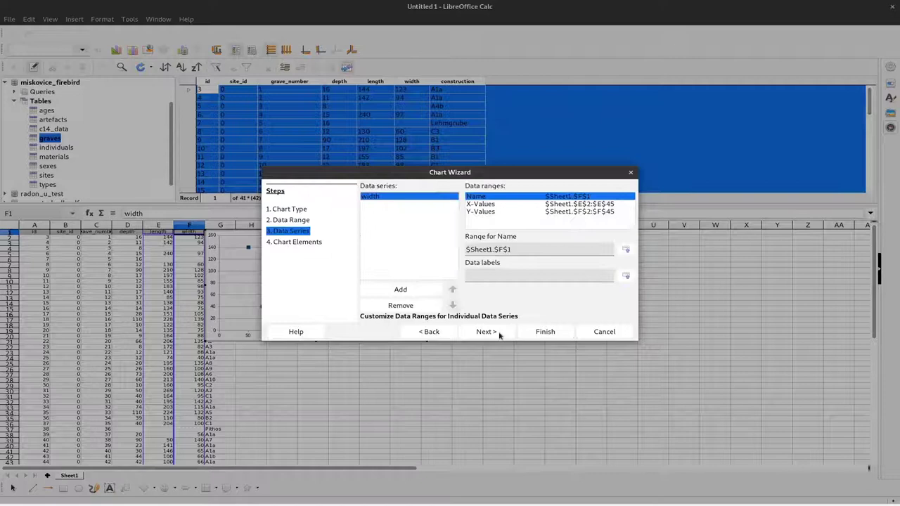
click(504, 205)
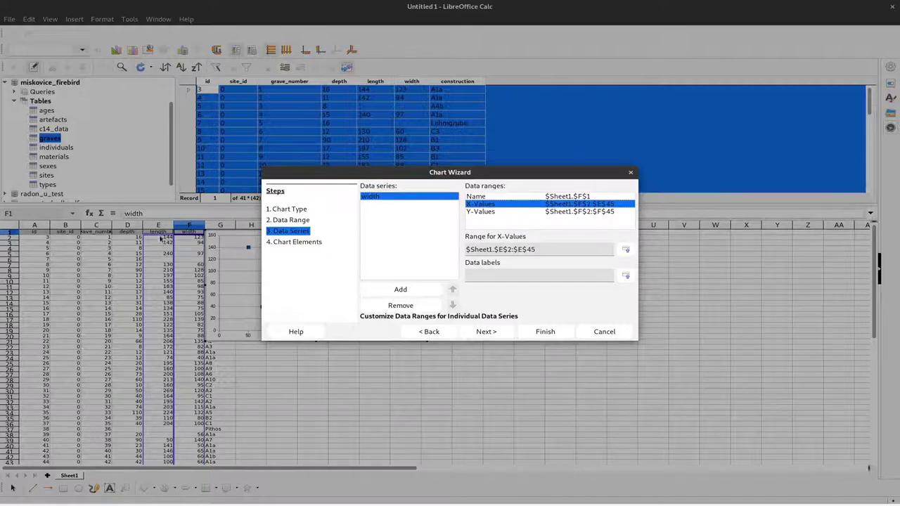
click(520, 212)
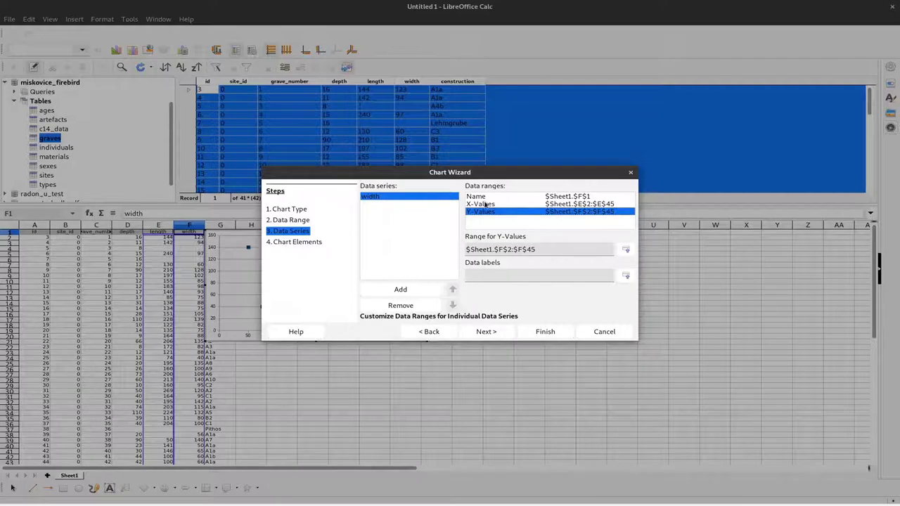
key(Return)
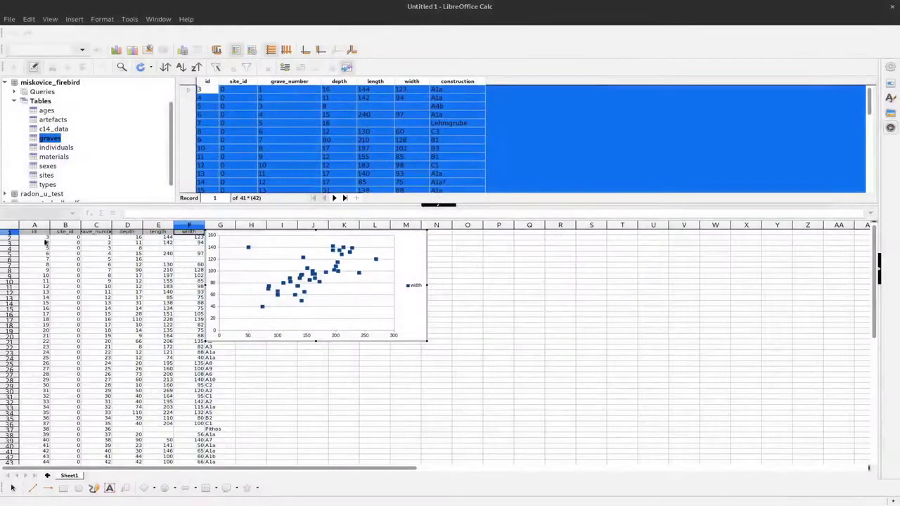
drag(39, 242, 31, 391)
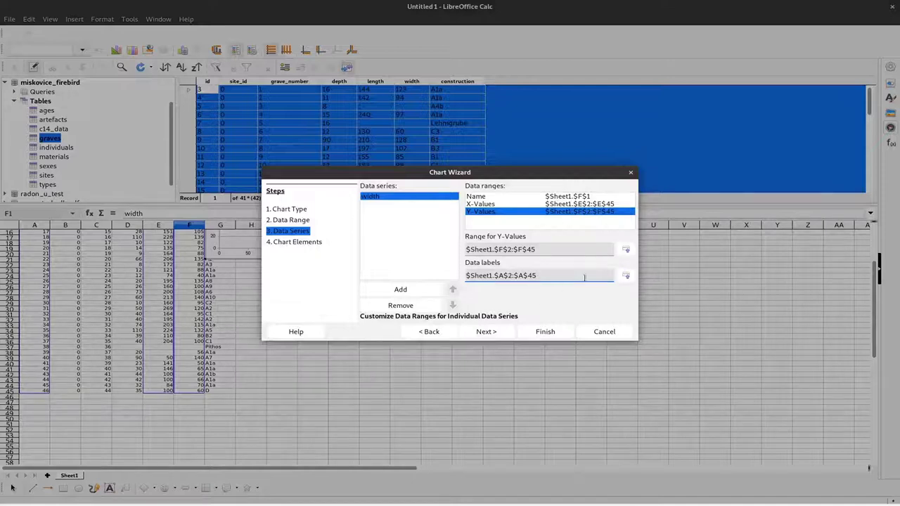
Title the chart "Burials of Miskovice" with subtitle "length vs. widht", label the X axis "length" and Y axis "width", and finish the chart
click(486, 332)
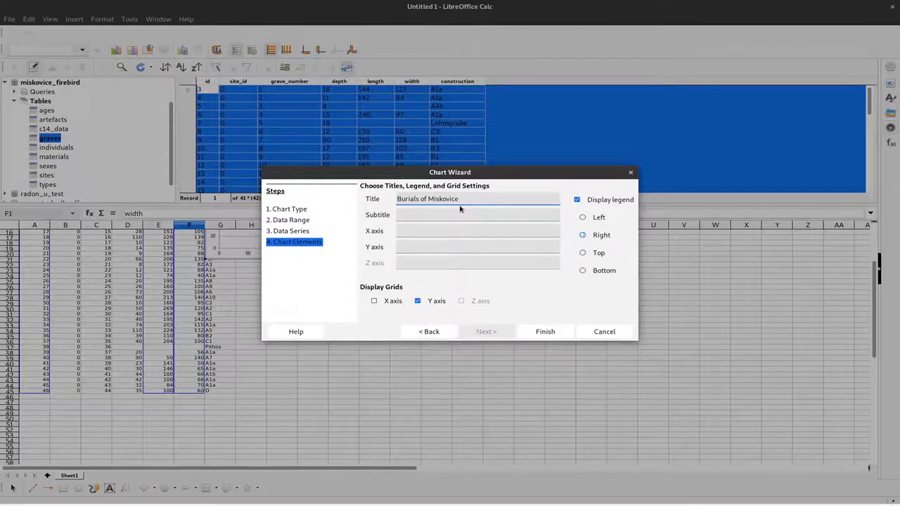
key(Tab)
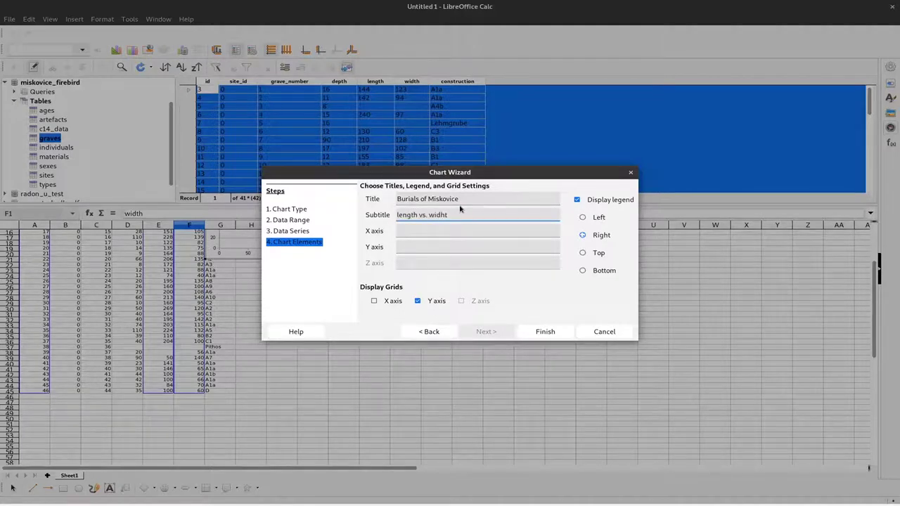
click(435, 226)
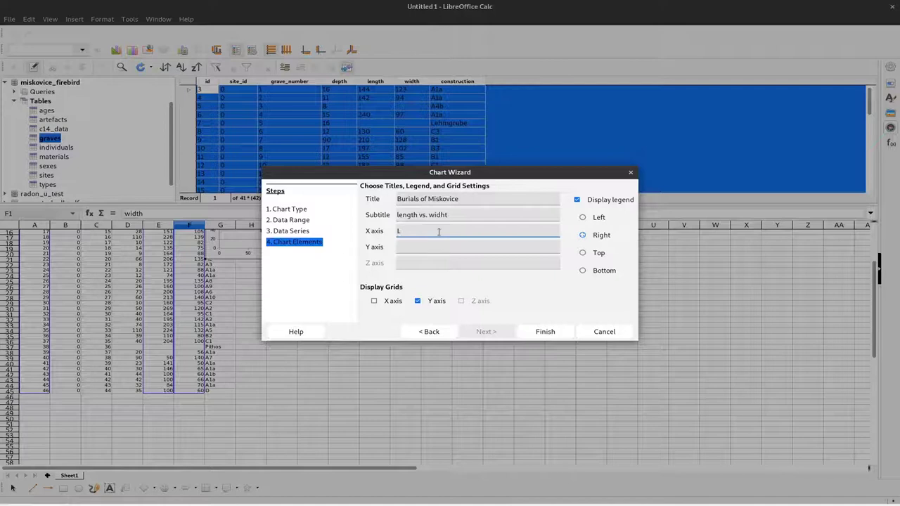
key(Tab)
text(widt)
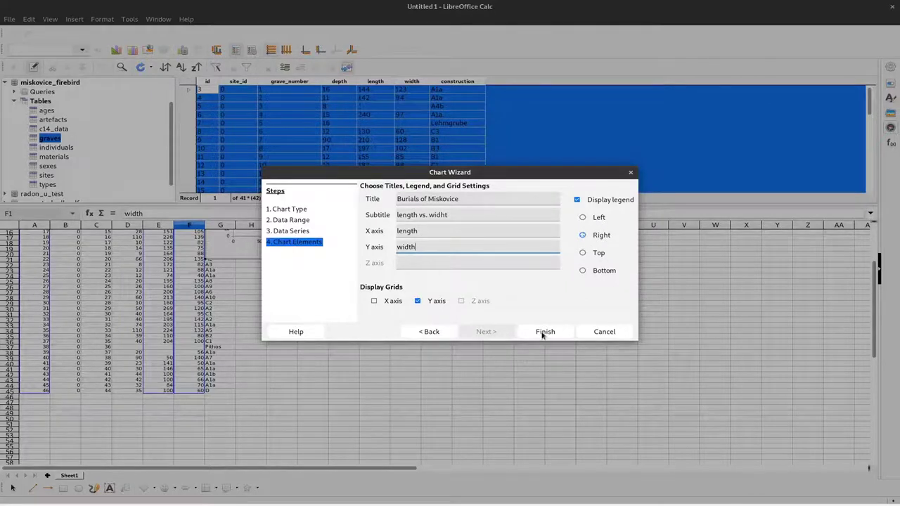
click(543, 332)
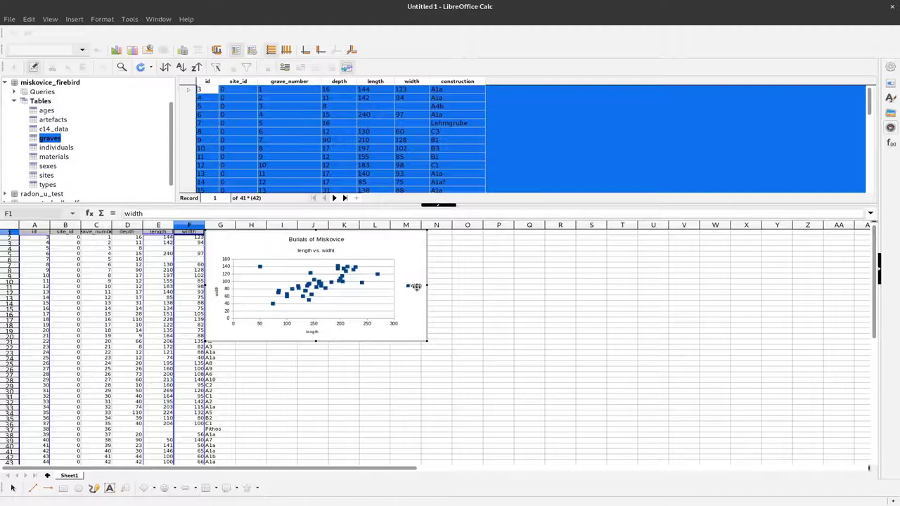
Delete the legend from the scatter chart
click(413, 301)
click(414, 287)
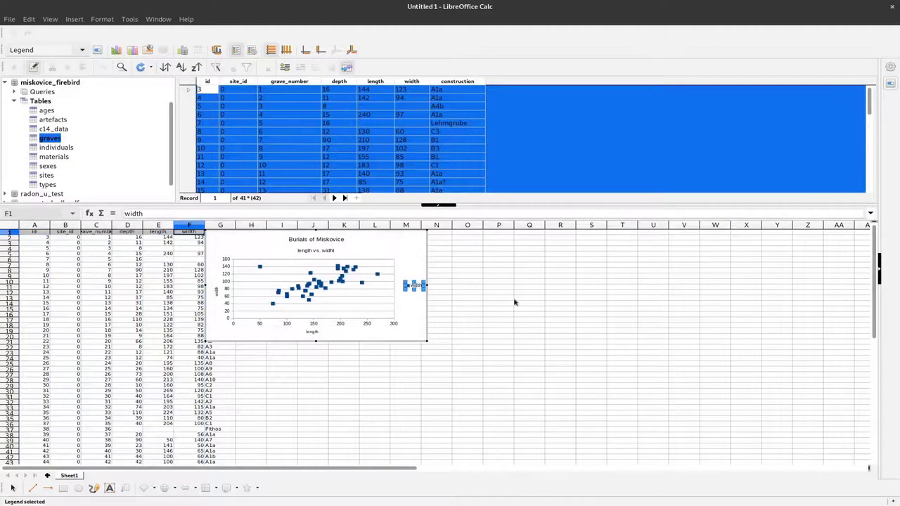
key(Delete)
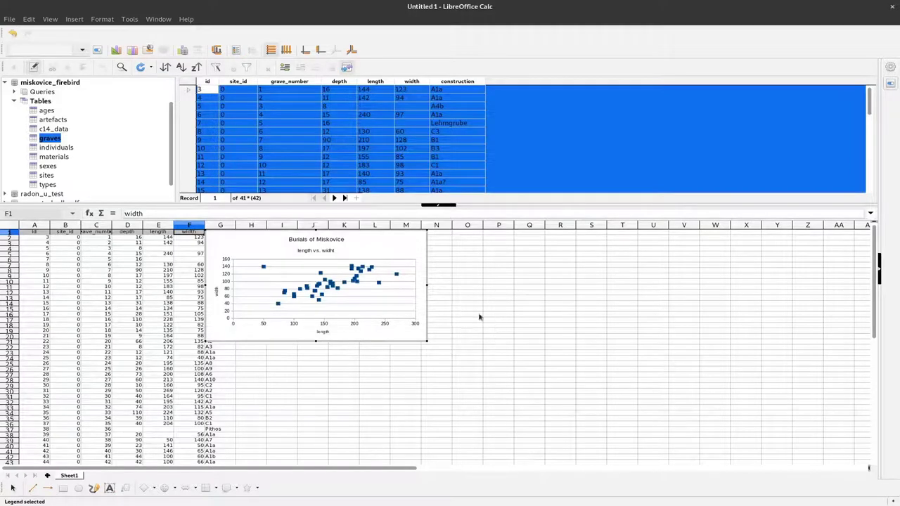
Correct the chart subtitle to "length vs. width" and leave chart editing
click(328, 250)
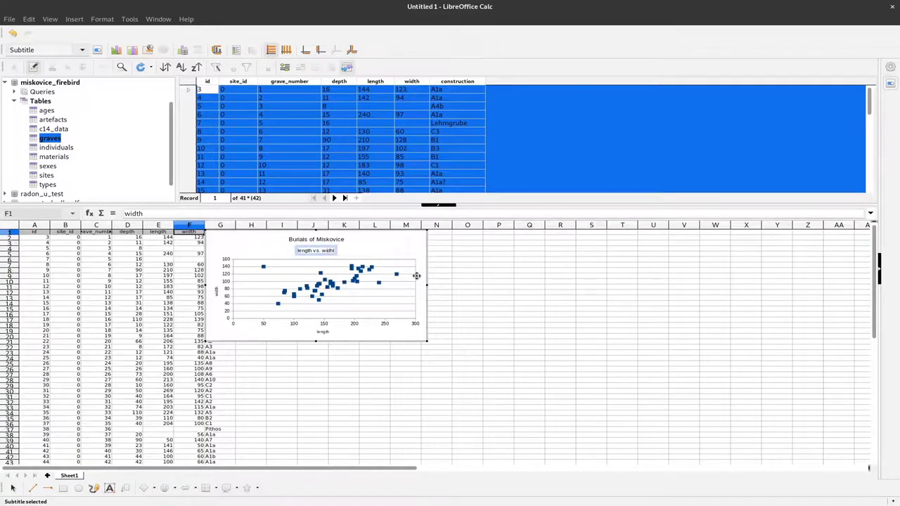
key(F2)
key(BackSpace)
key(BackSpace)
key(BackSpace)
text(th)
key(Return)
key(BackSpace)
click(421, 245)
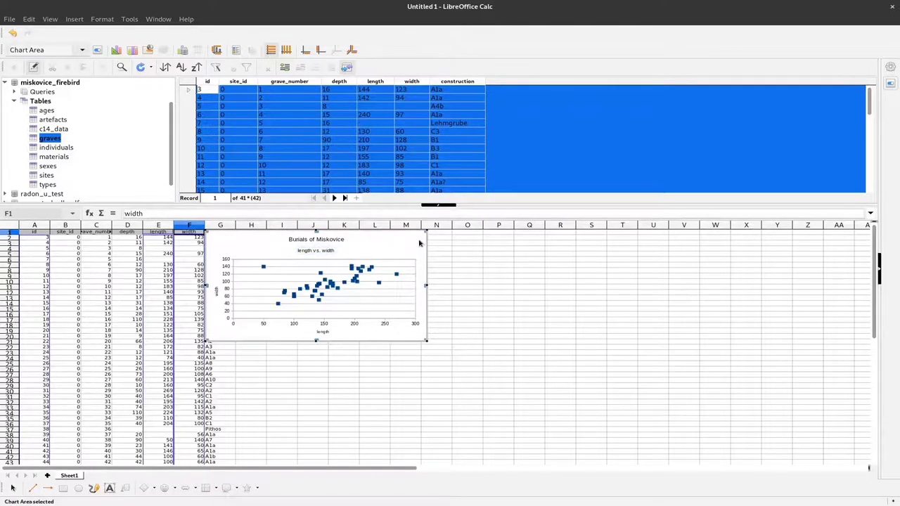
click(467, 261)
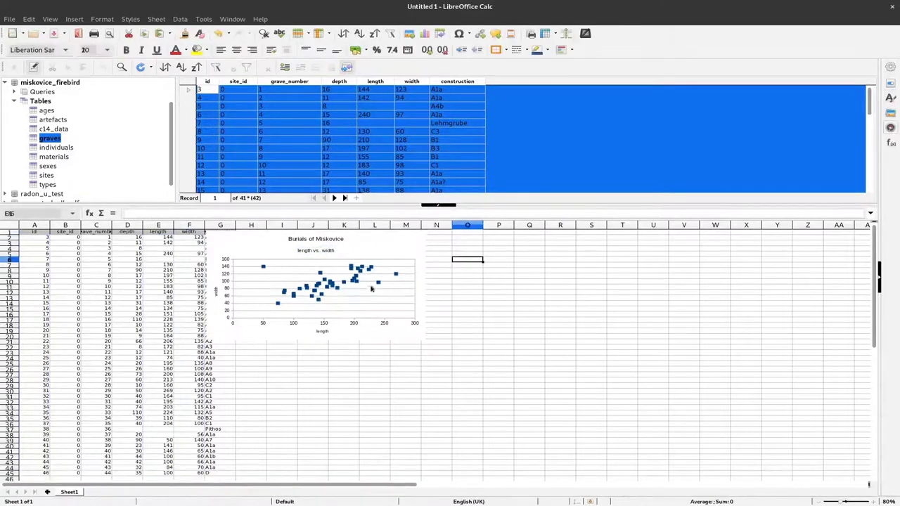
Move the scatter chart clear of the data columns and open the formatting of its width data series
drag(360, 280, 563, 320)
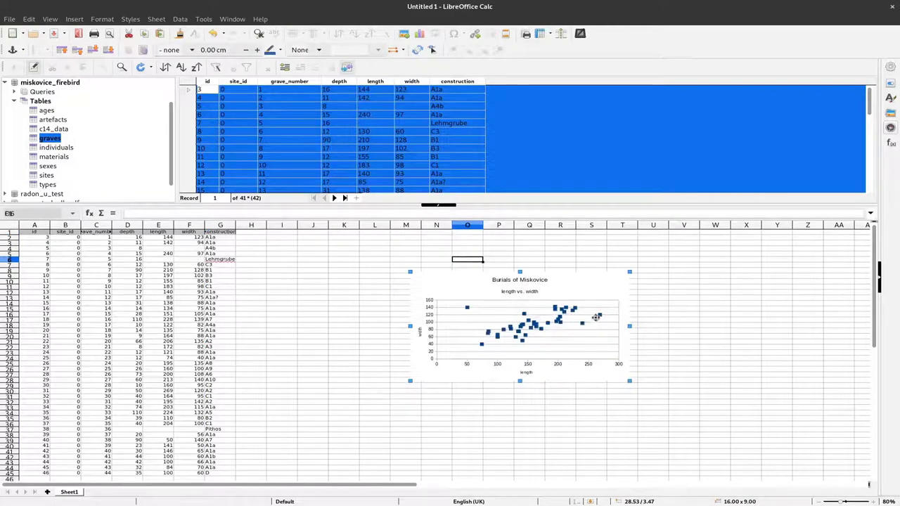
double_click(600, 315)
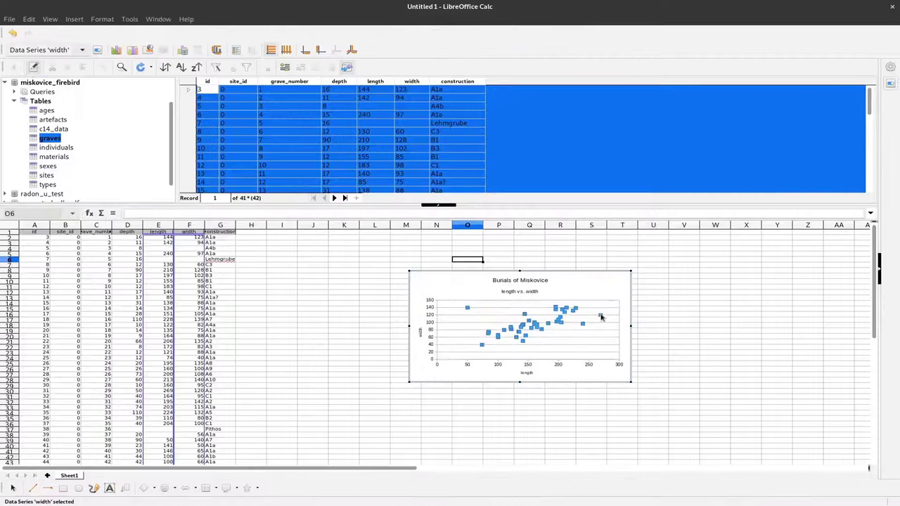
double_click(601, 317)
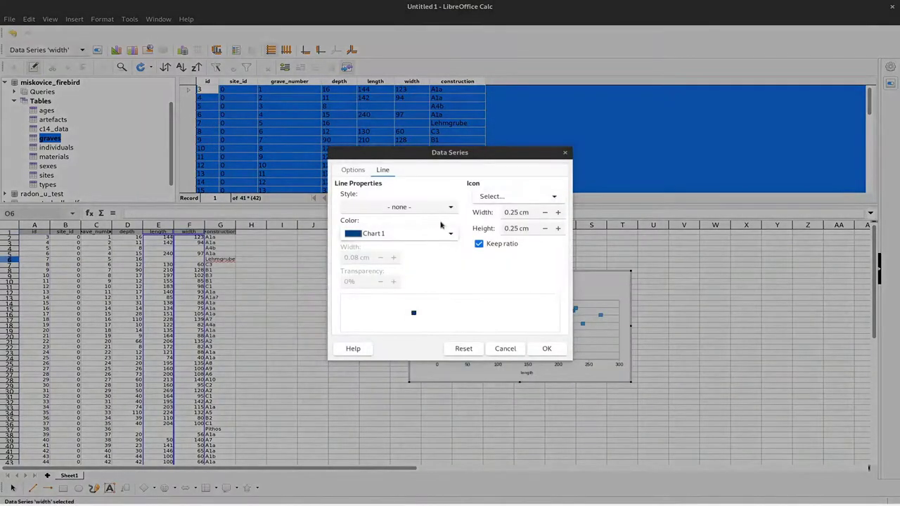
Review the width series' line styles and plot options, keeping the line style at none
click(436, 208)
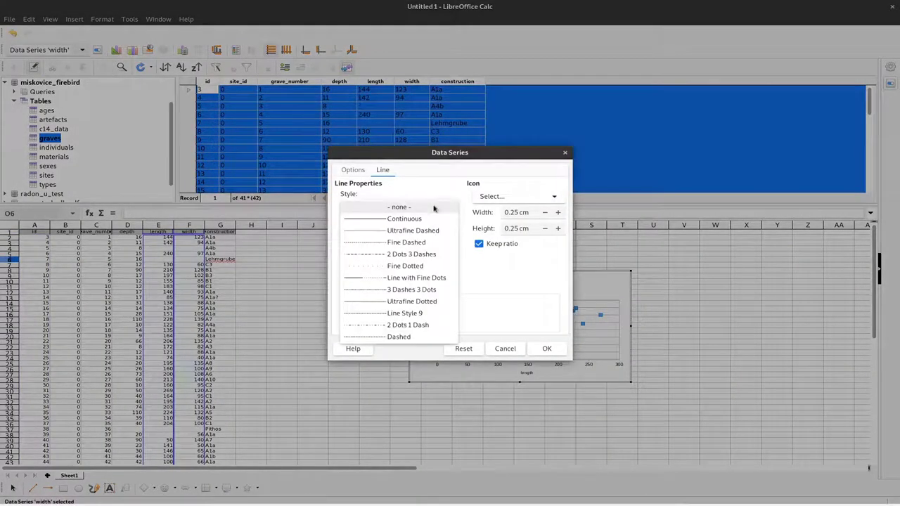
click(422, 206)
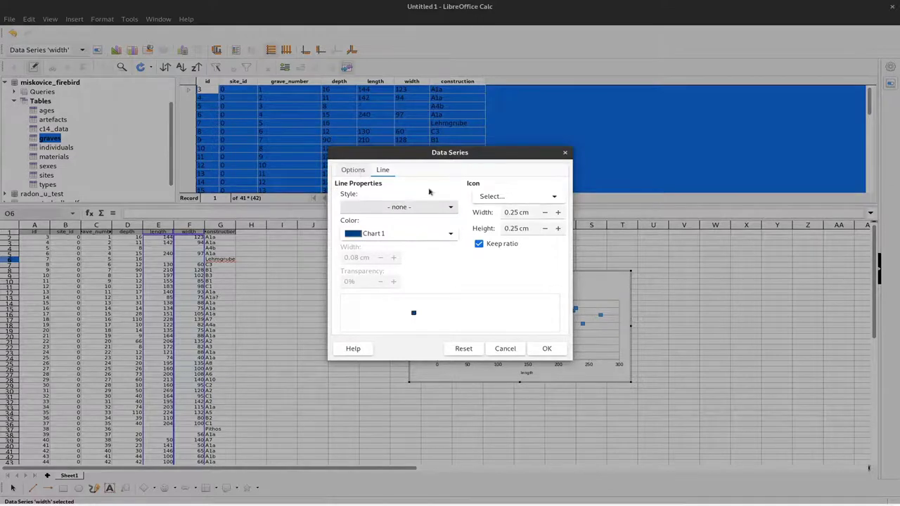
click(518, 198)
click(524, 185)
click(351, 171)
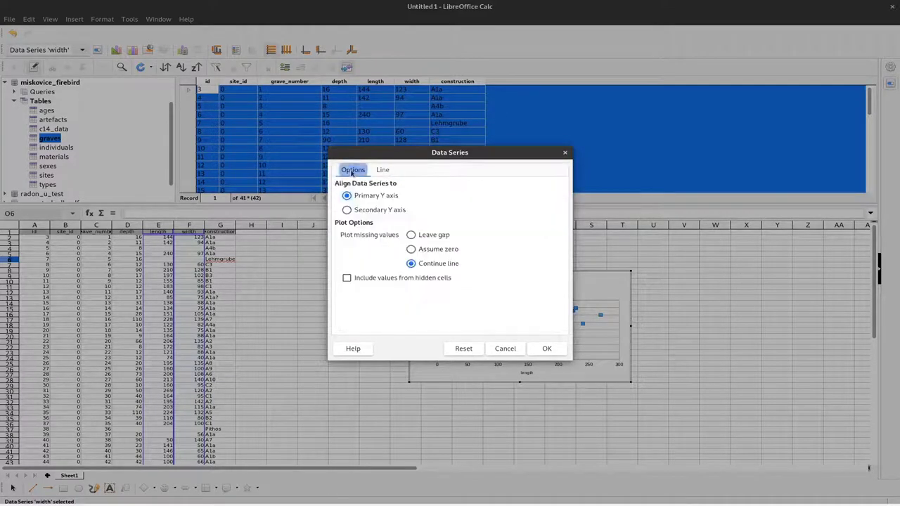
click(380, 170)
Change the width series' data point symbol from the built-in symbols to the filled circle
click(518, 196)
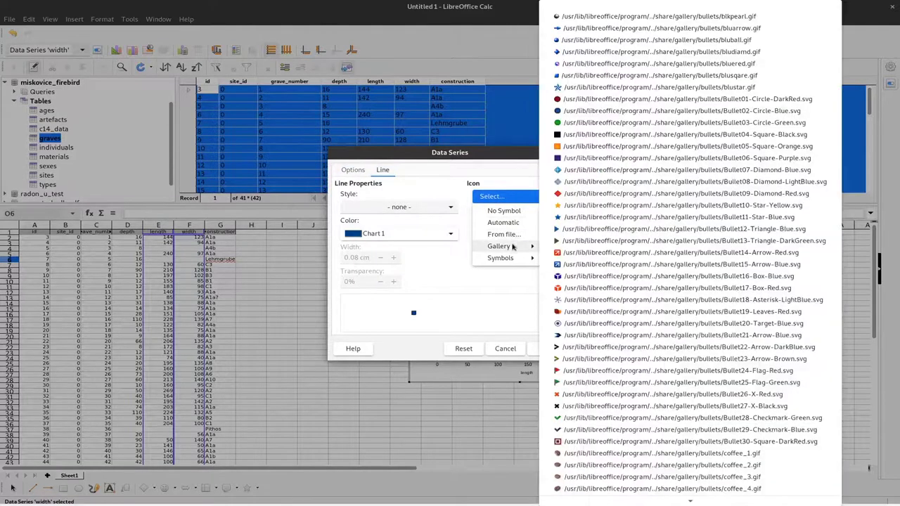
mouse_move(510, 256)
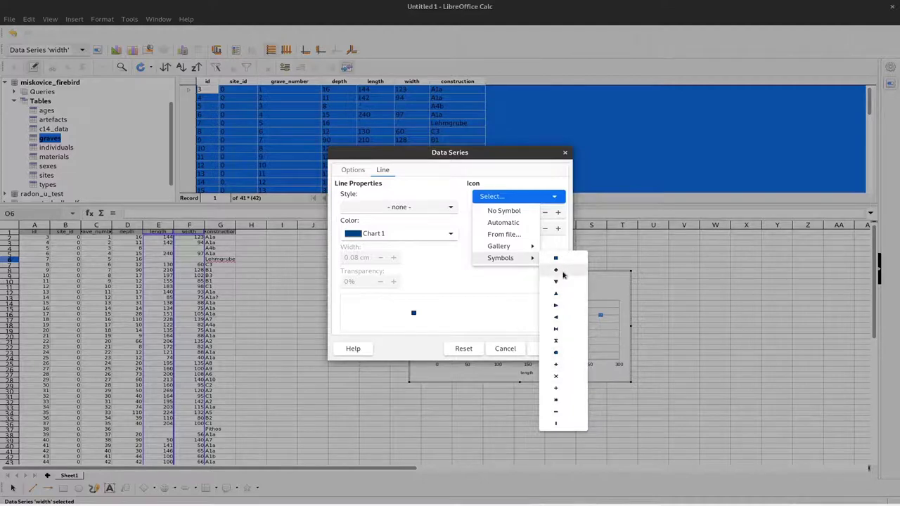
click(563, 274)
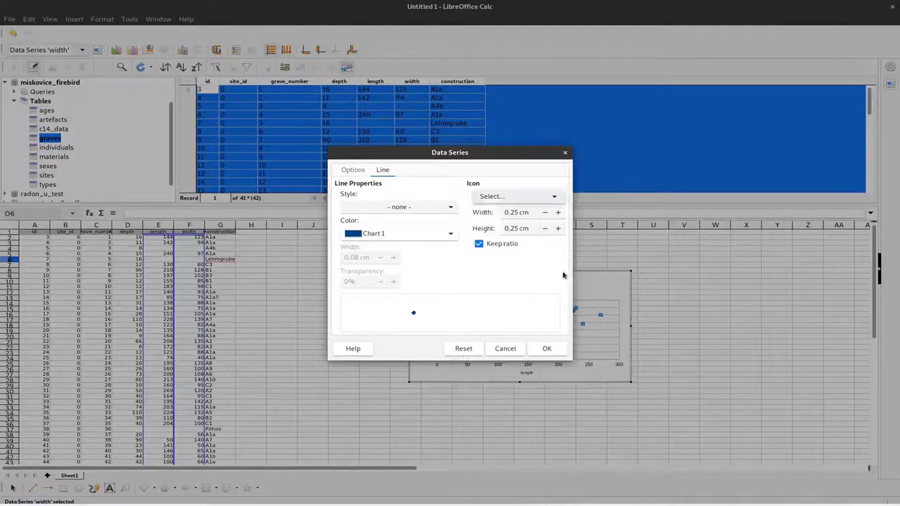
click(535, 199)
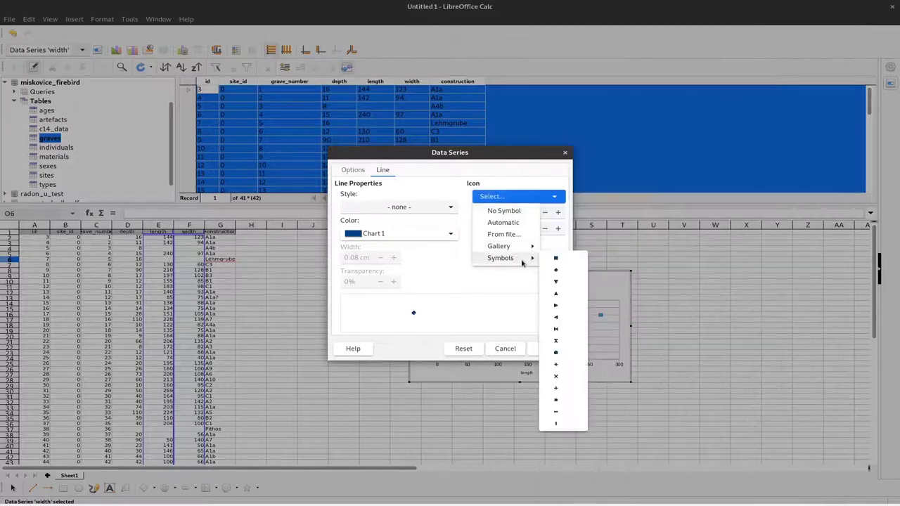
click(570, 355)
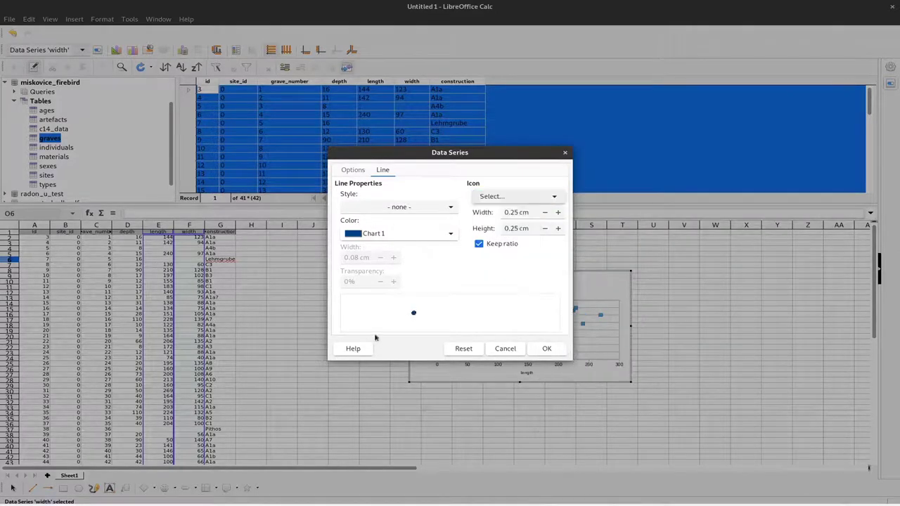
Shrink the data point symbols to 0.15 cm, colour the series Green, apply the formatting and leave chart editing
click(547, 214)
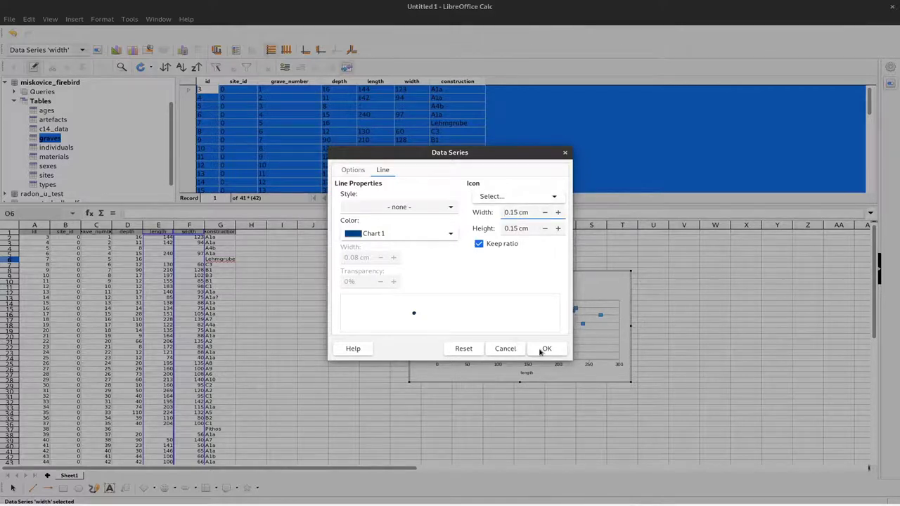
click(451, 234)
click(374, 261)
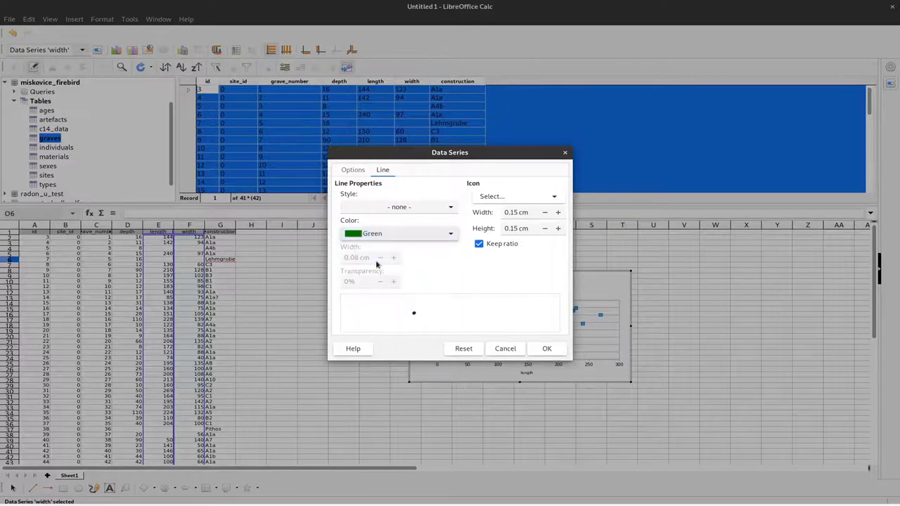
click(547, 348)
click(655, 304)
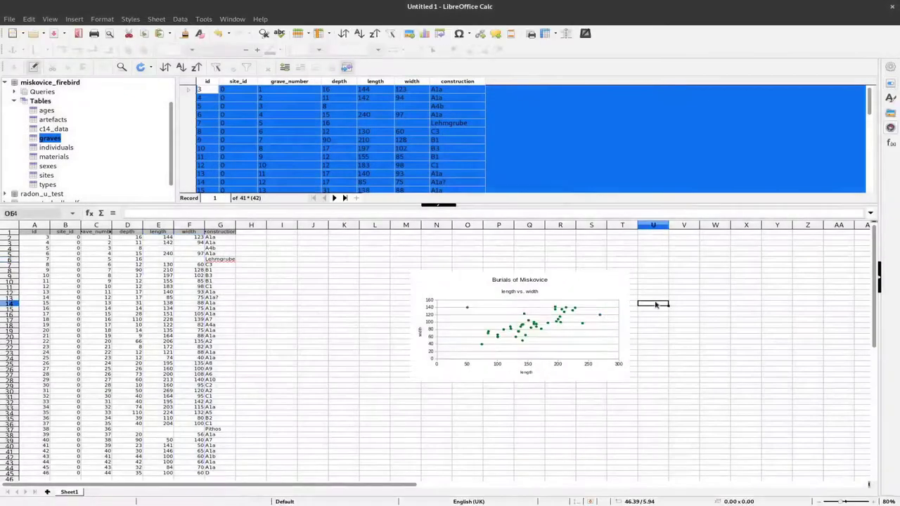
Move the chart closer to the data table and export it as the PNG image plot1 in the ca_hs_2019 folder
click(580, 291)
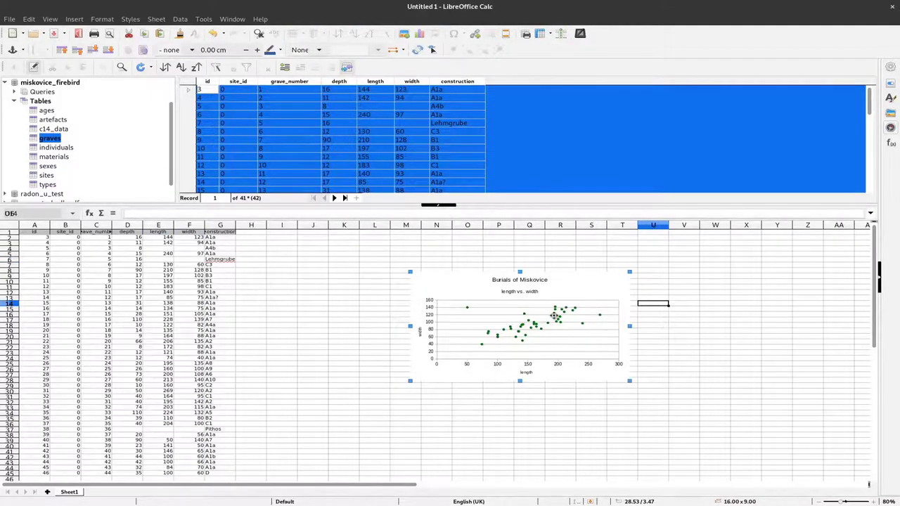
drag(573, 290, 440, 268)
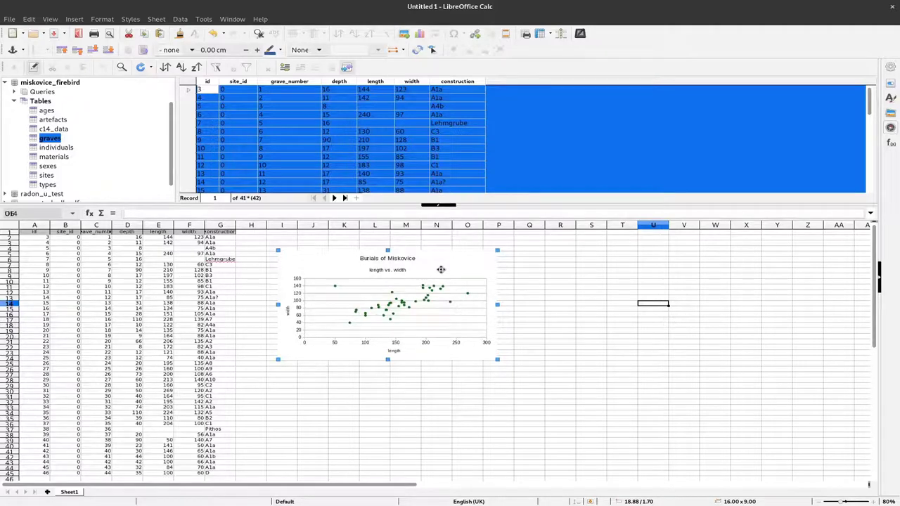
right_click(441, 270)
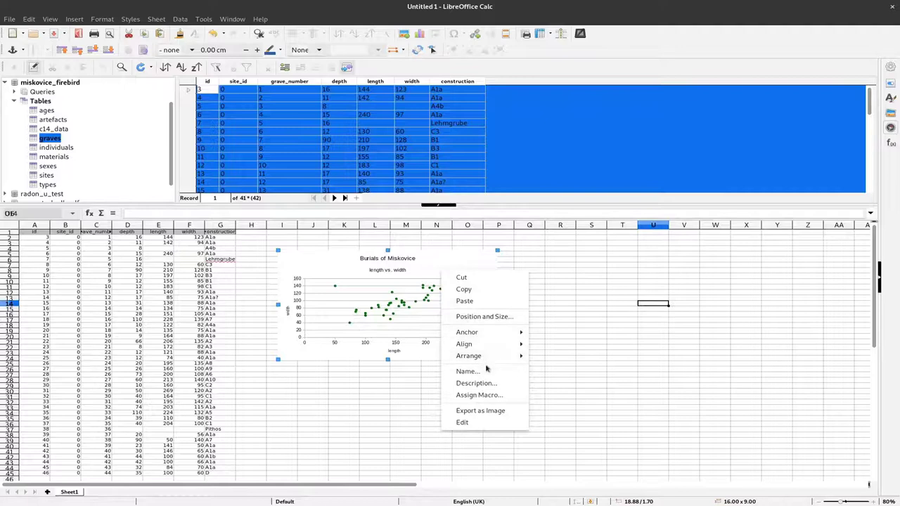
click(494, 416)
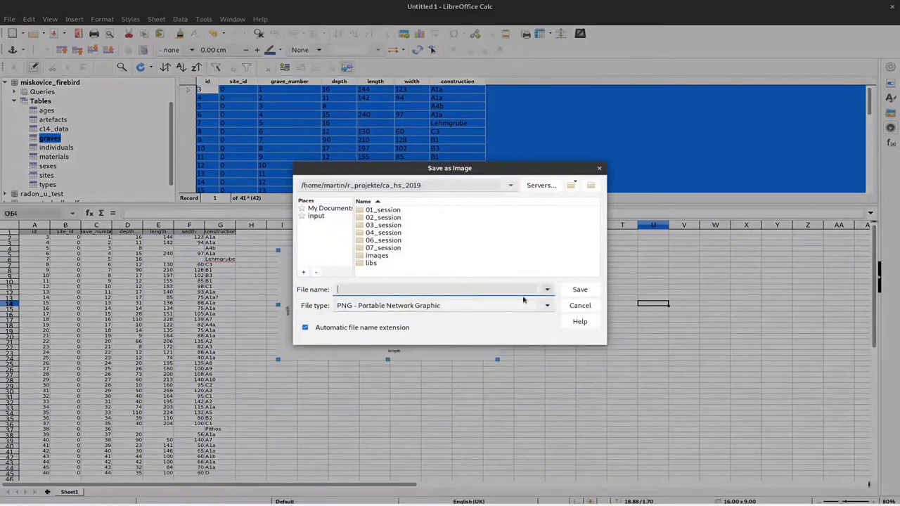
click(547, 307)
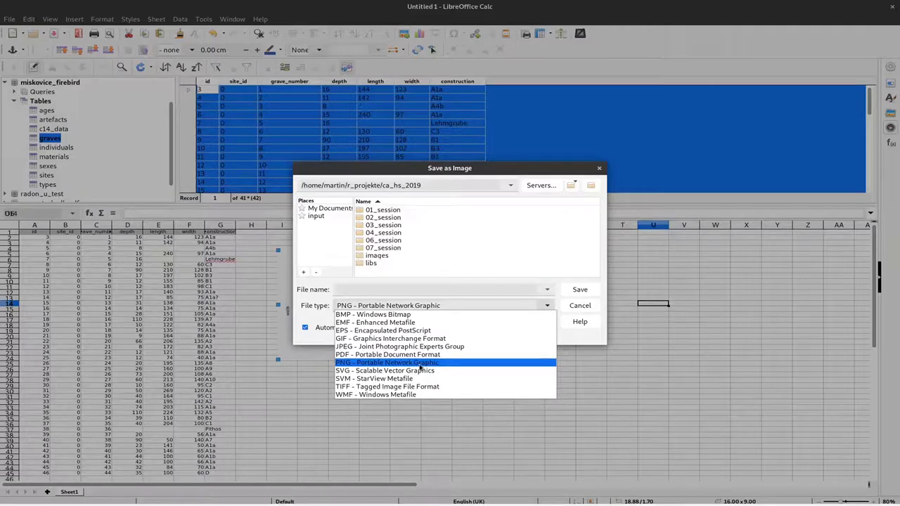
click(420, 363)
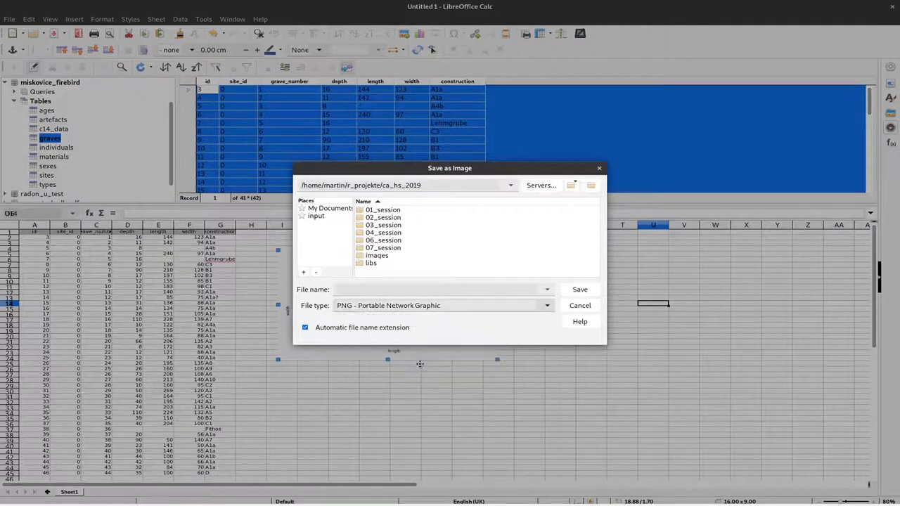
click(433, 288)
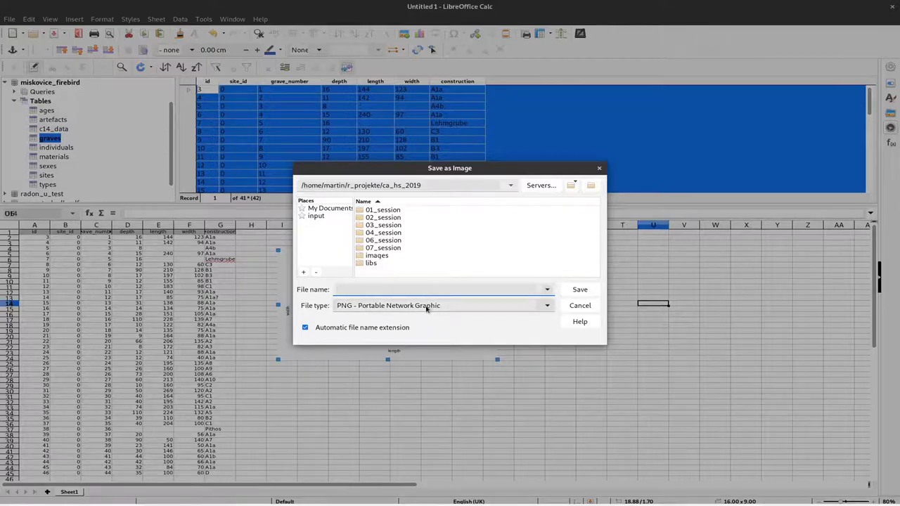
text(plot)
click(579, 288)
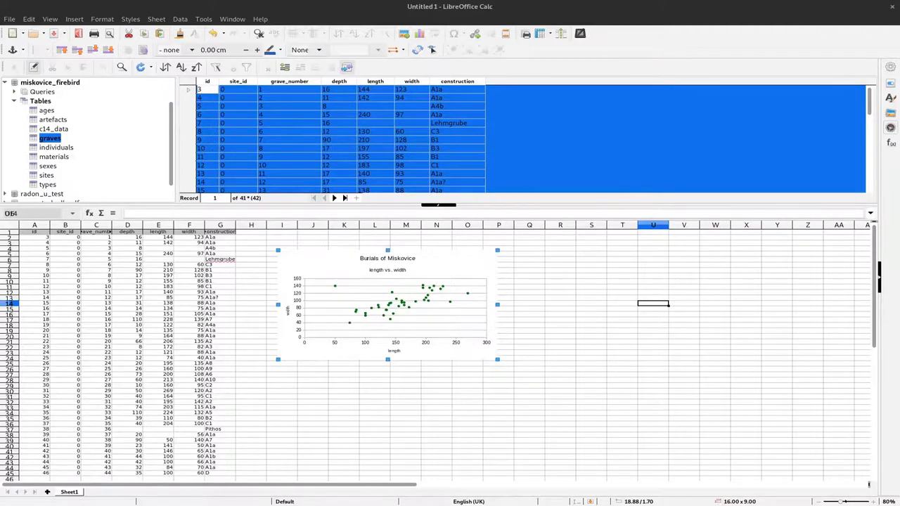
Switch to the file manager, open plot1.png to check the exported chart, close it and return to LibreOffice Calc
key(alt+Tab)
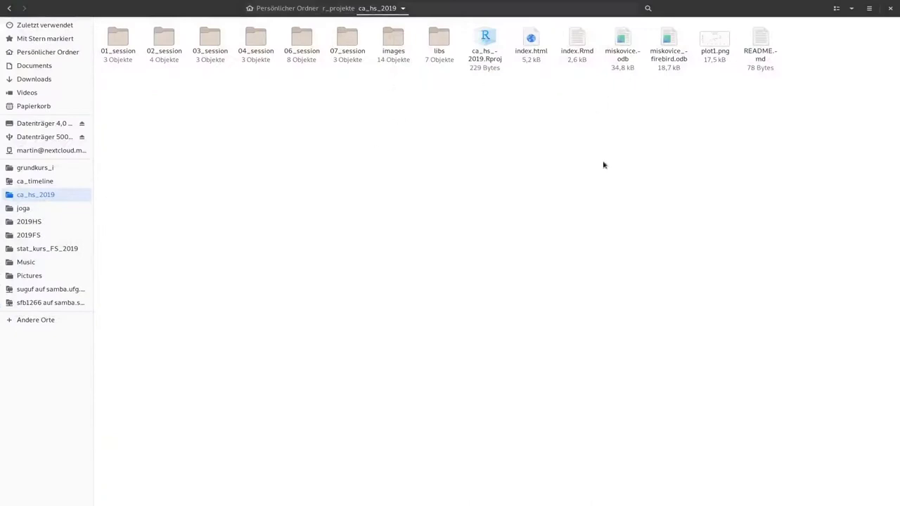
right_click(715, 48)
click(722, 54)
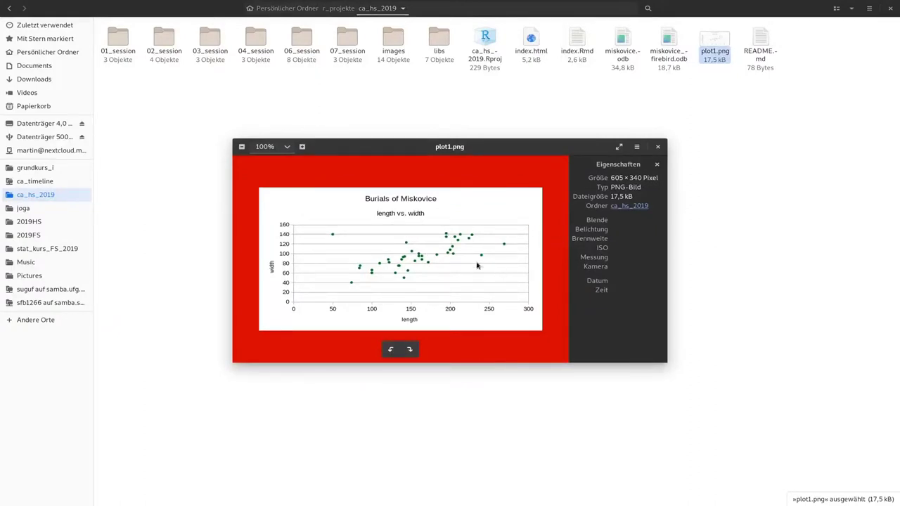
click(658, 146)
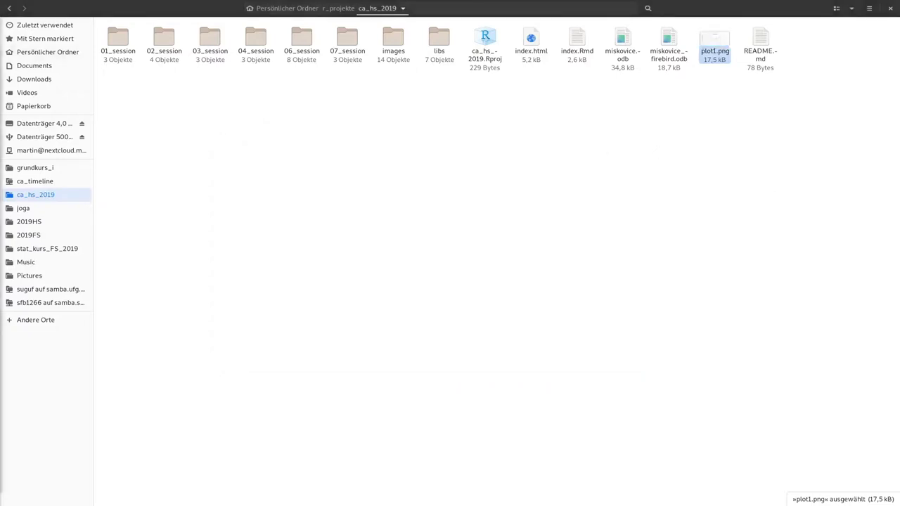
key(super)
click(499, 172)
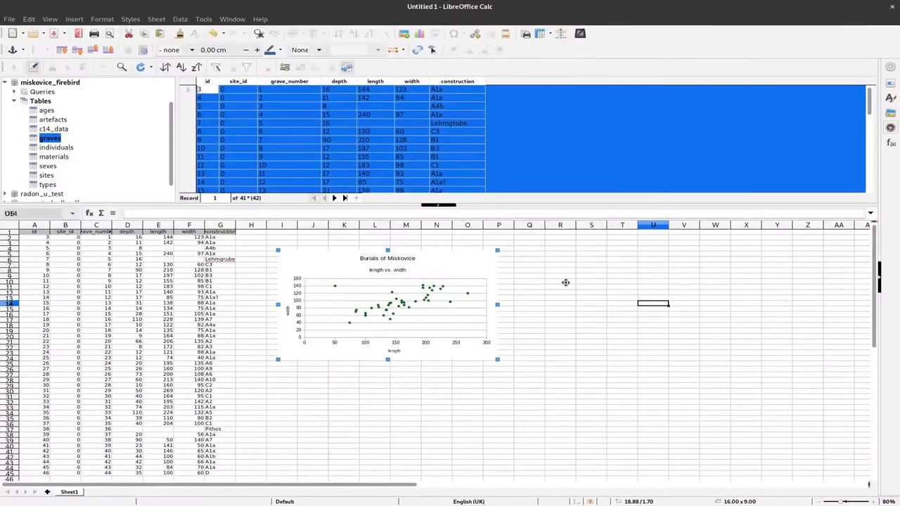